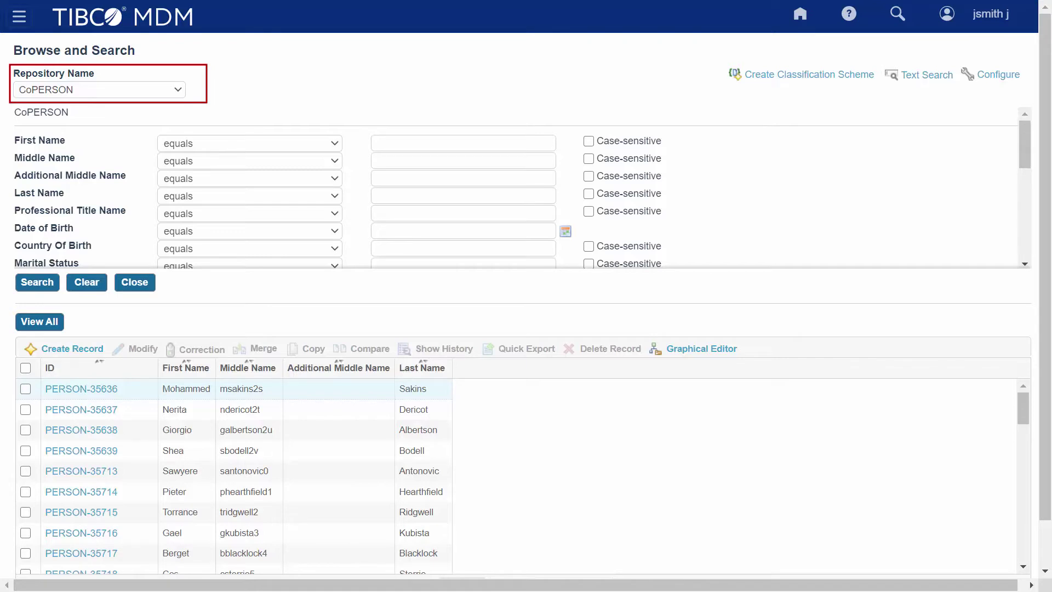
# Select the PERSON-35637 record in the search results for the Graphical Editor.
pyautogui.click(26, 410)
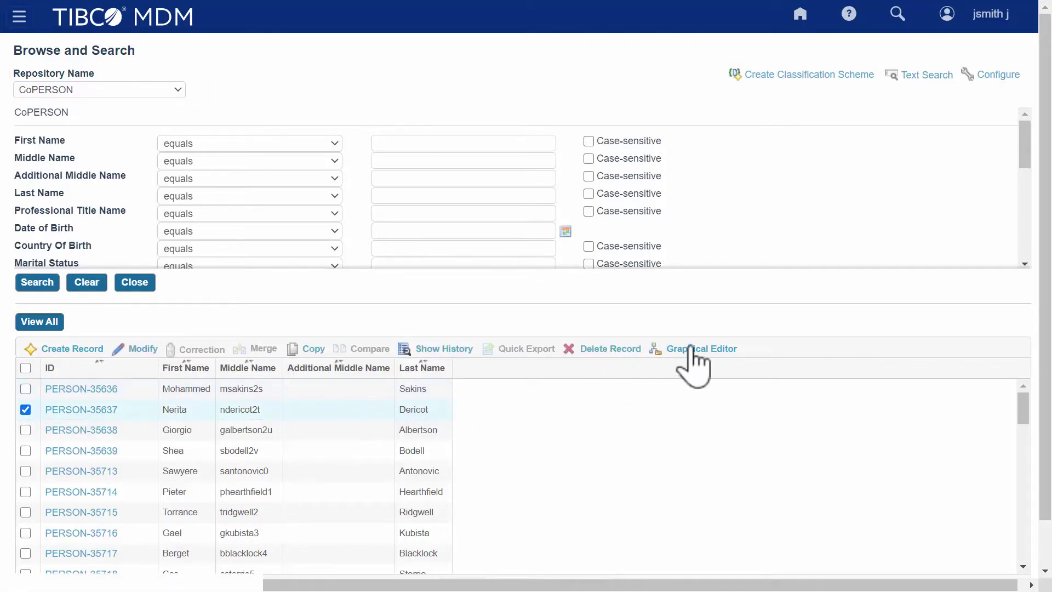
pyautogui.scroll(-1, 691, 351)
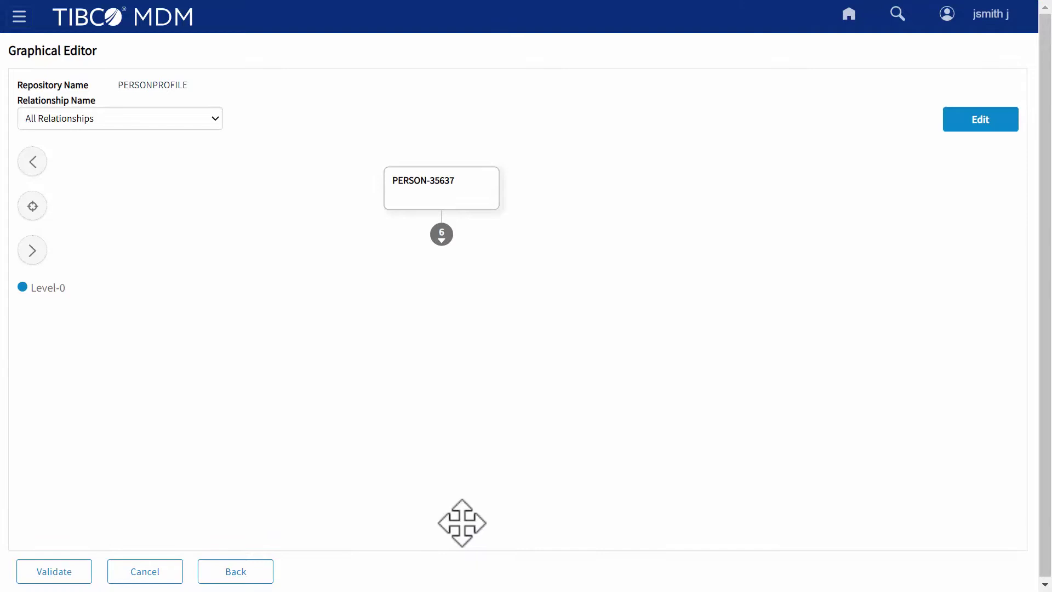
# Return to the results and switch the Graphical Editor repository to CoPERSON.
pyautogui.click(269, 571)
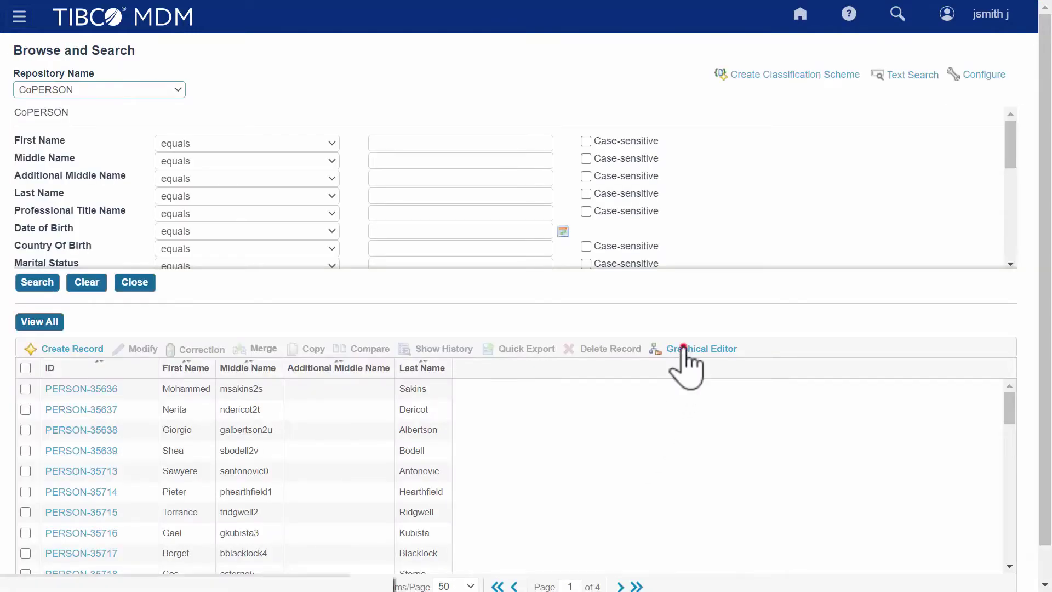
pyautogui.scroll(-1, 684, 351)
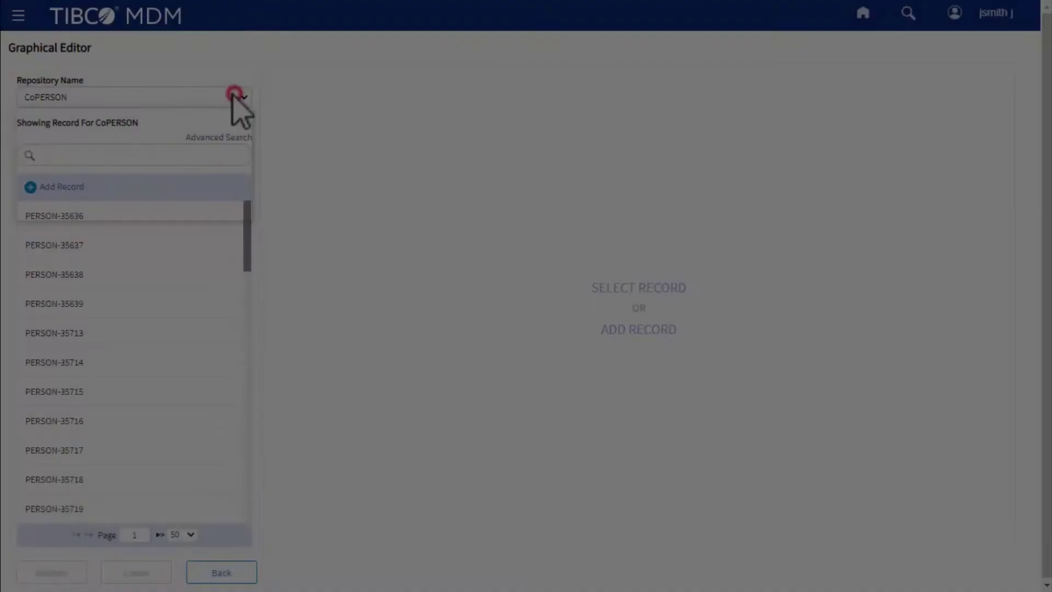
pyautogui.click(241, 104)
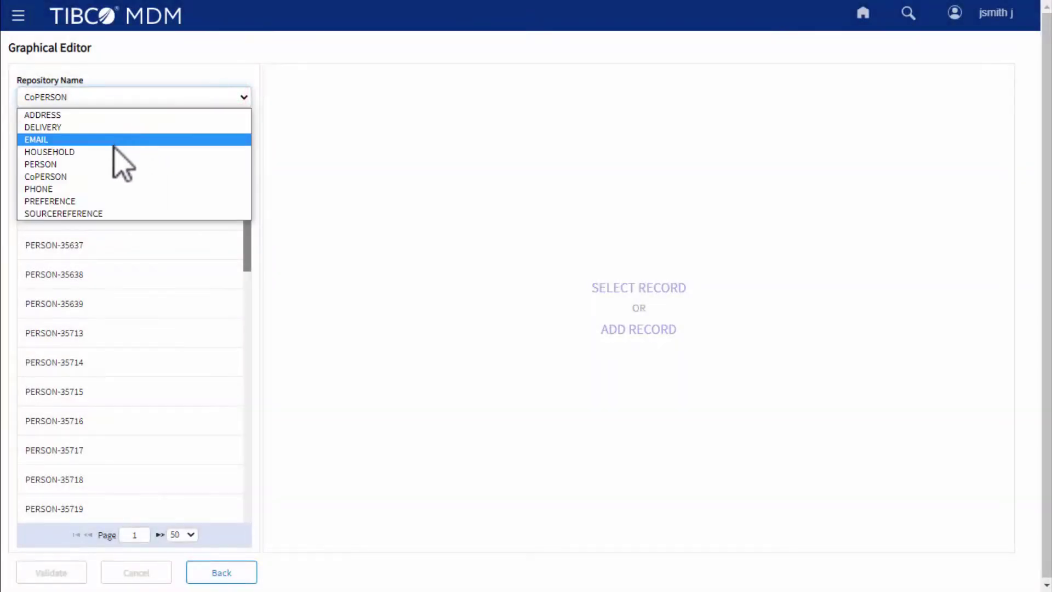
pyautogui.click(109, 174)
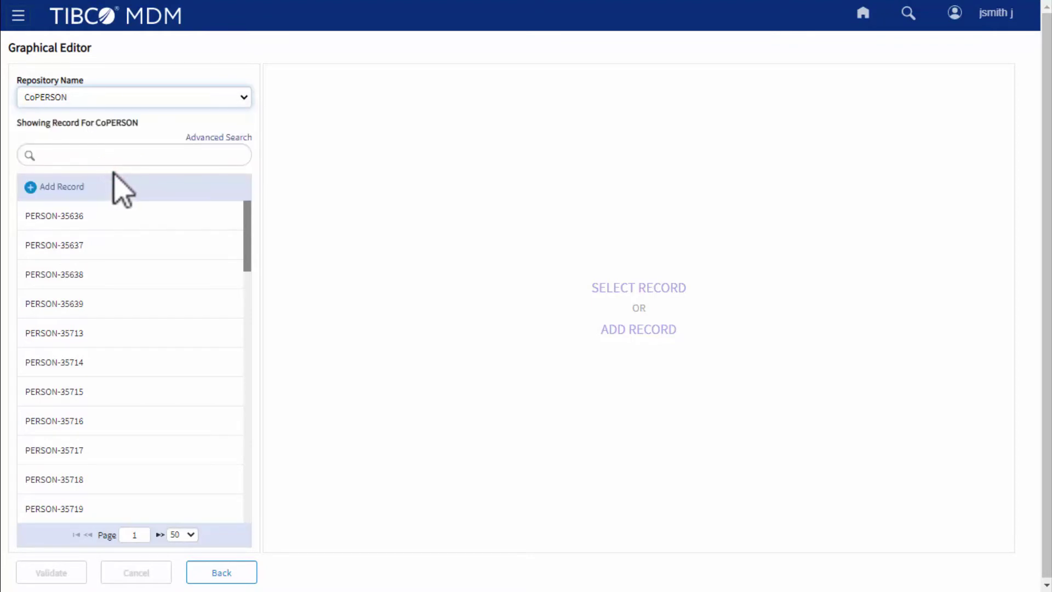
# Search the record list for PERSON-35636, briefly checking Advanced Search.
pyautogui.click(105, 155)
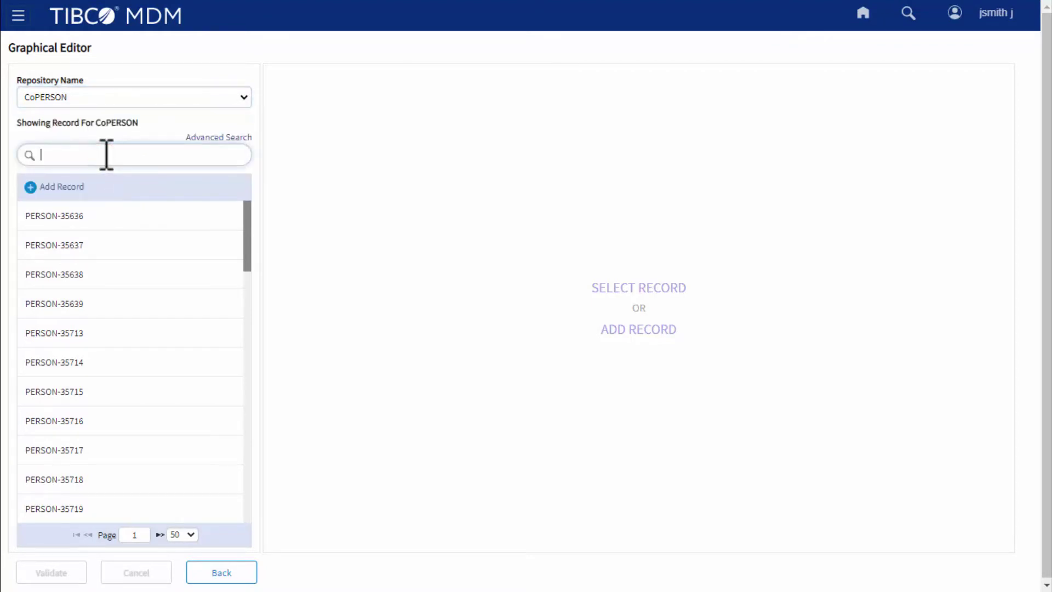
pyautogui.write('PERSON-')
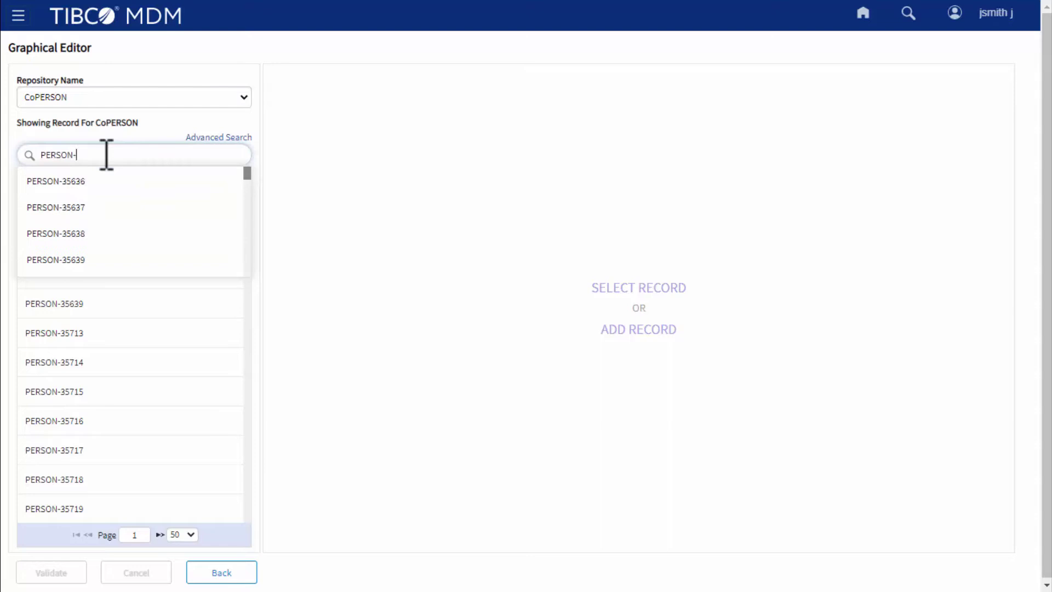
pyautogui.write('35636')
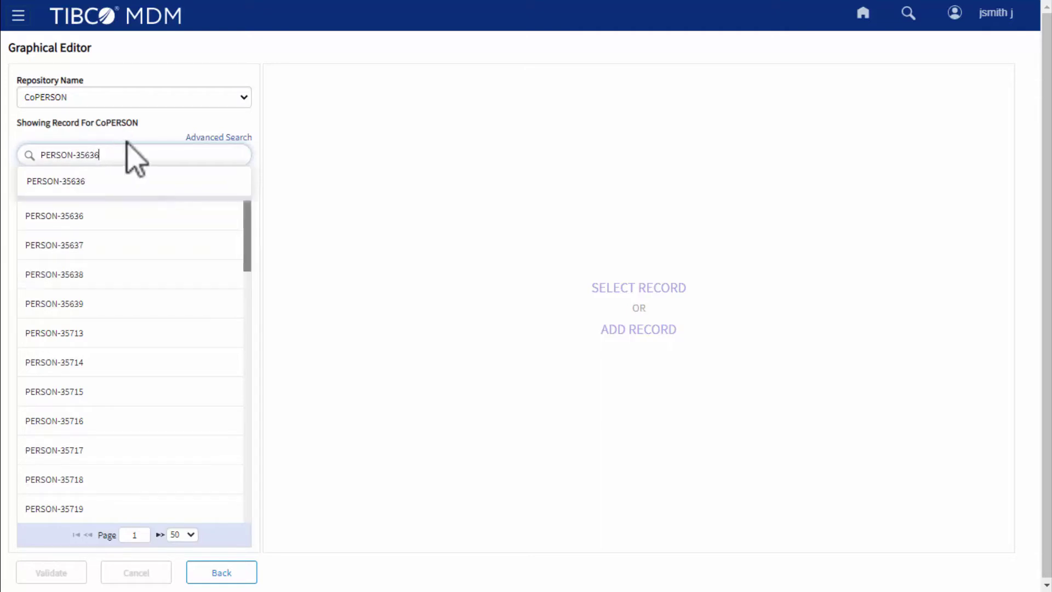
pyautogui.click(146, 134)
pyautogui.click(206, 137)
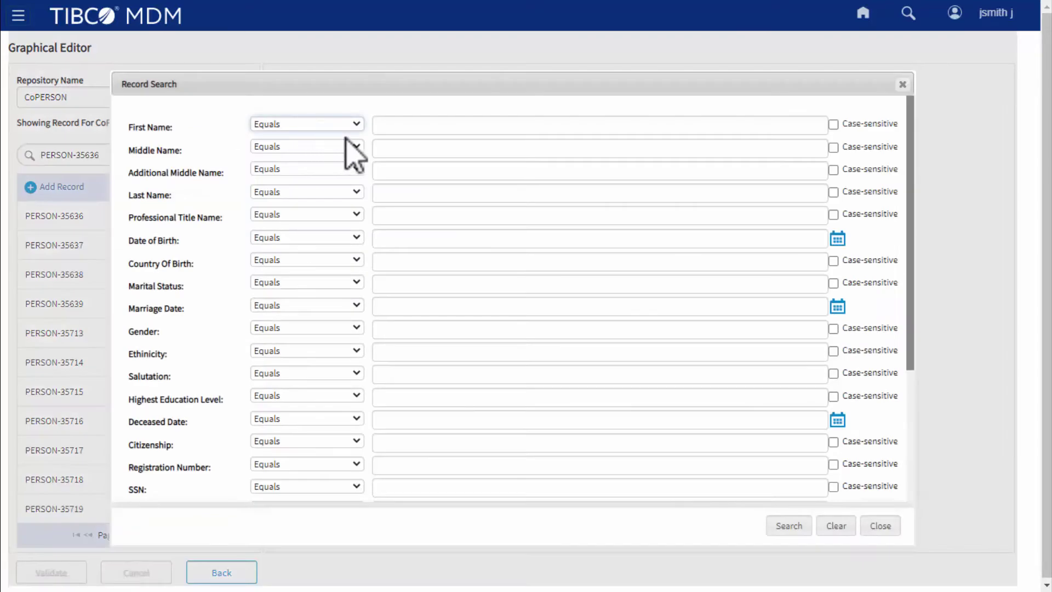
pyautogui.click(903, 84)
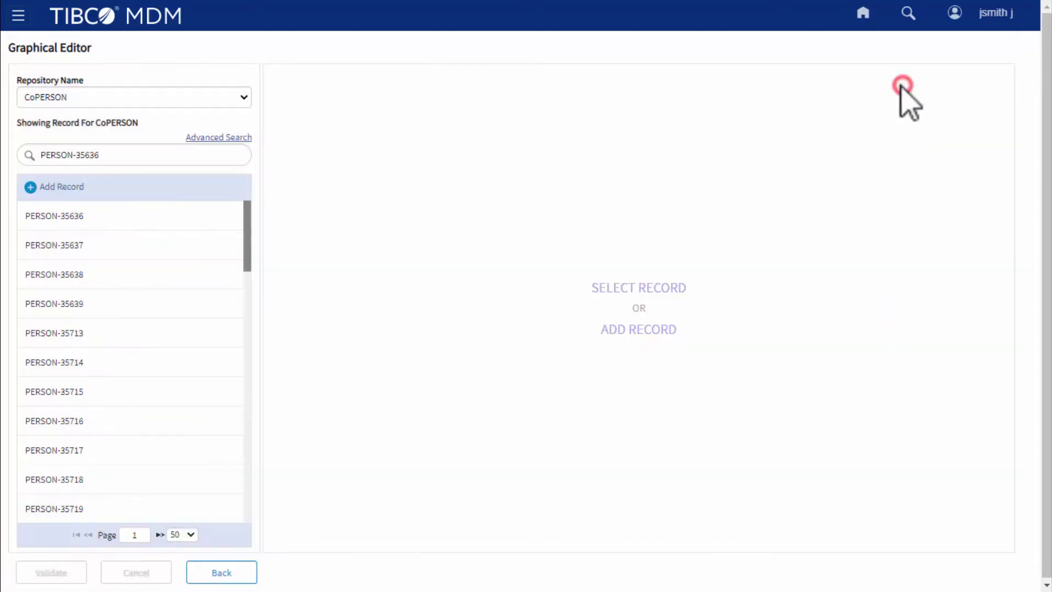
# Dismiss a new person record form and load PERSON-35637 onto the canvas.
pyautogui.click(63, 187)
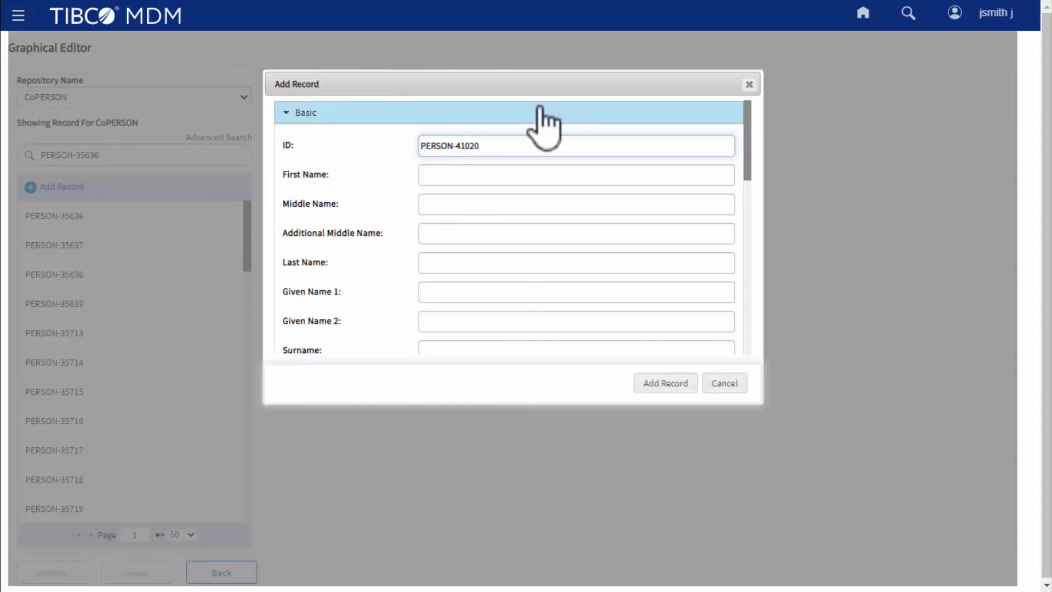
pyautogui.click(749, 83)
pyautogui.click(112, 245)
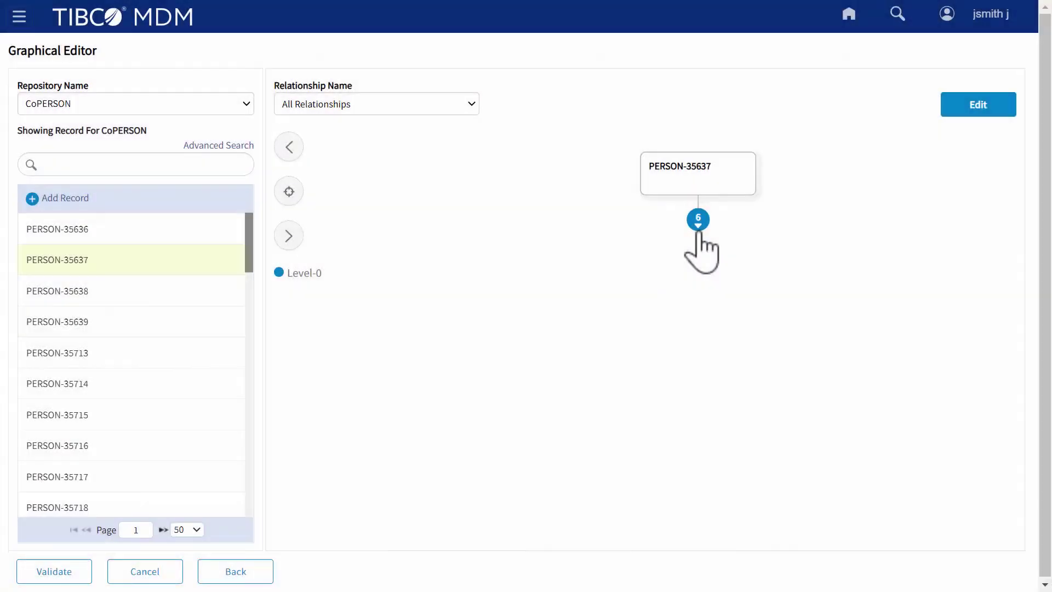
# Expand PERSON-35637's six relationships, fit to screen, and expand ContactAddress to ADDRES-36141.
pyautogui.click(709, 226)
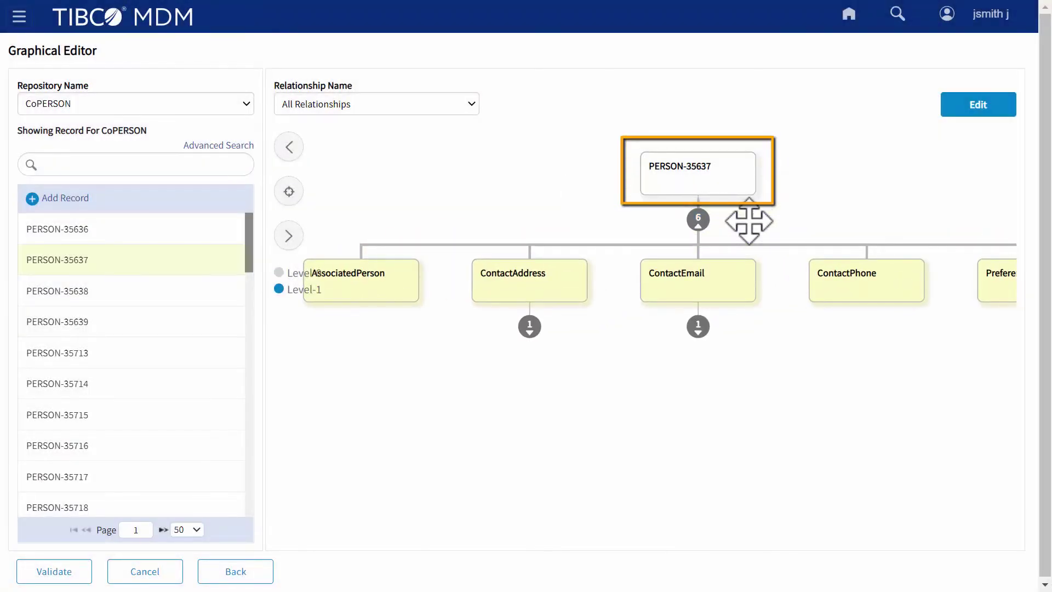
pyautogui.click(291, 193)
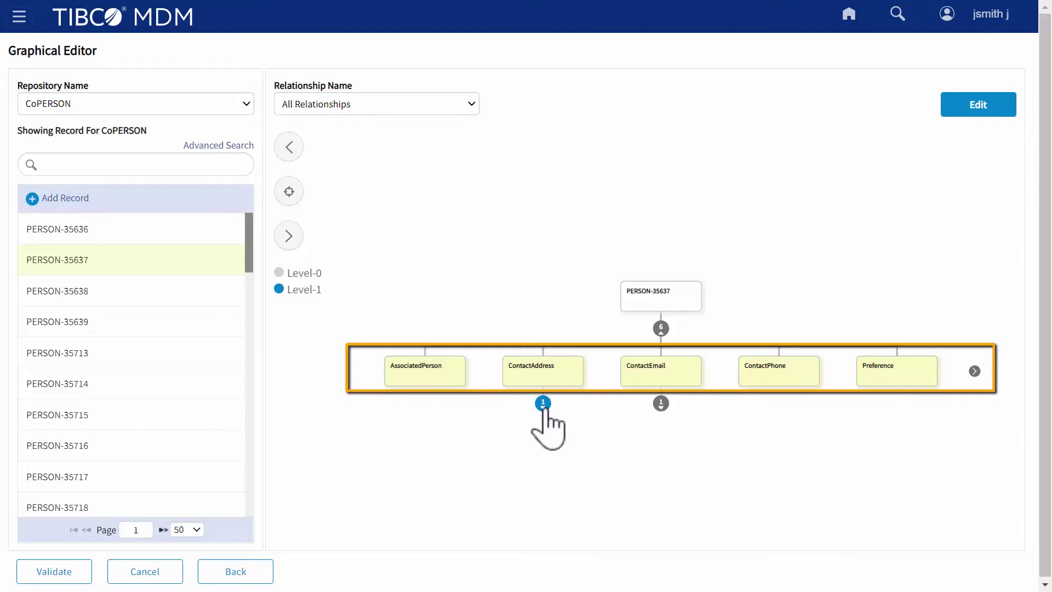
pyautogui.click(544, 407)
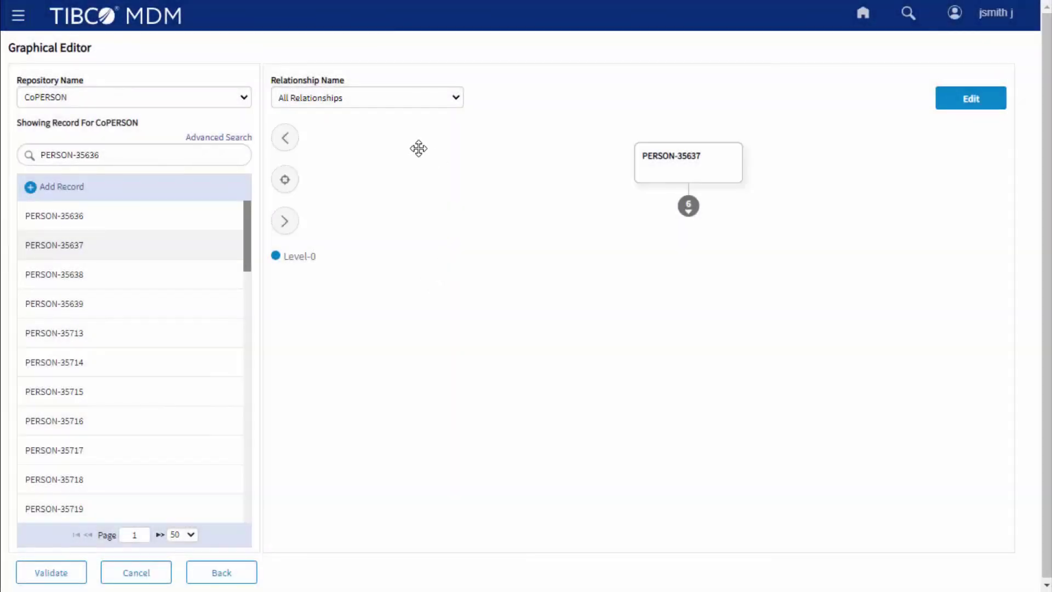
pyautogui.click(472, 103)
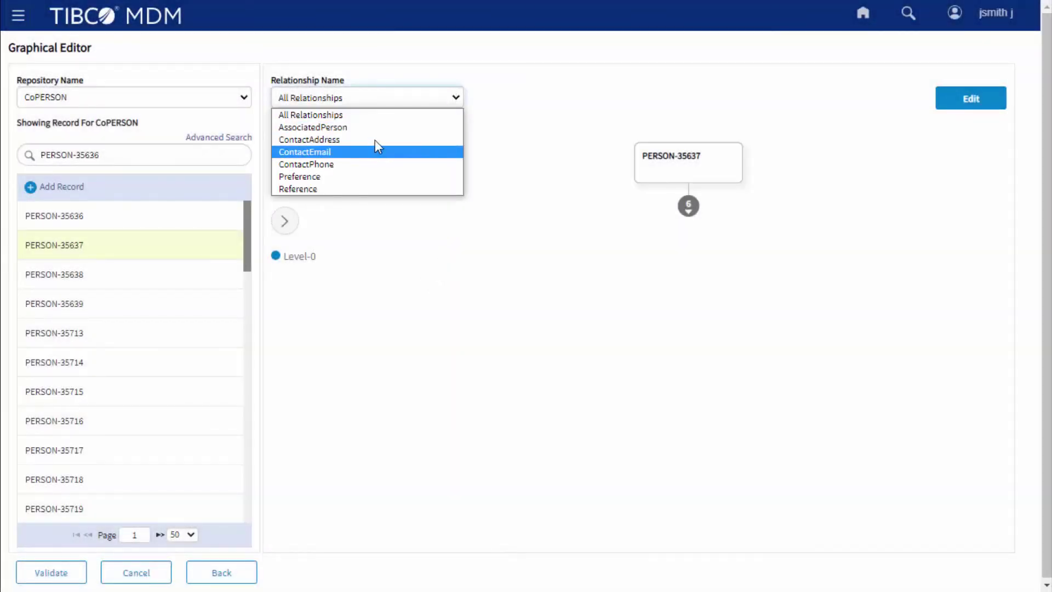
# Keep All Relationships, expand PERSON-35637 and ContactAddress to ADDRES-36141, then open it for editing.
pyautogui.click(359, 117)
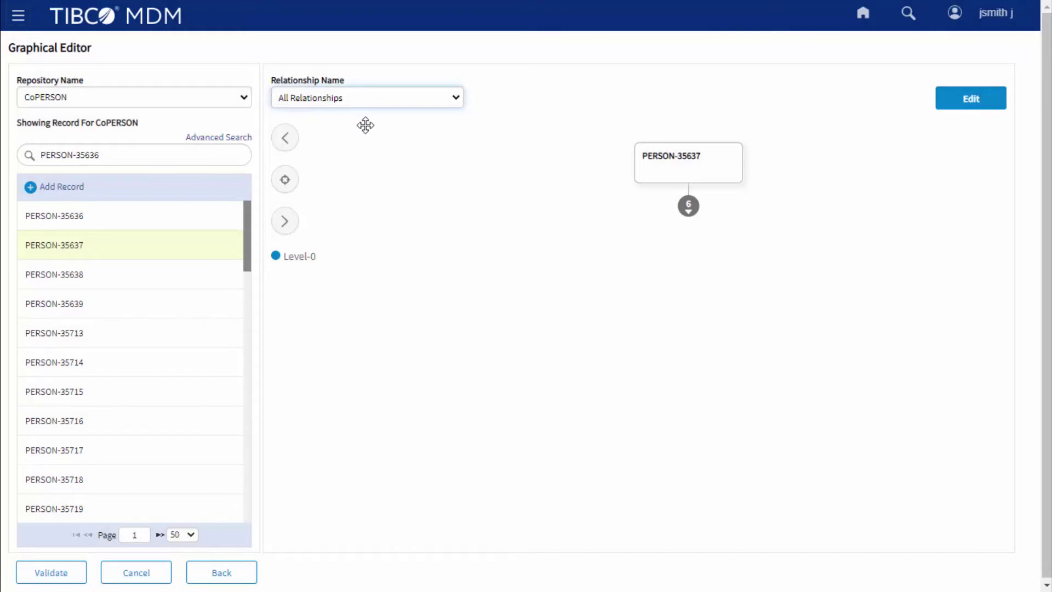
pyautogui.click(690, 215)
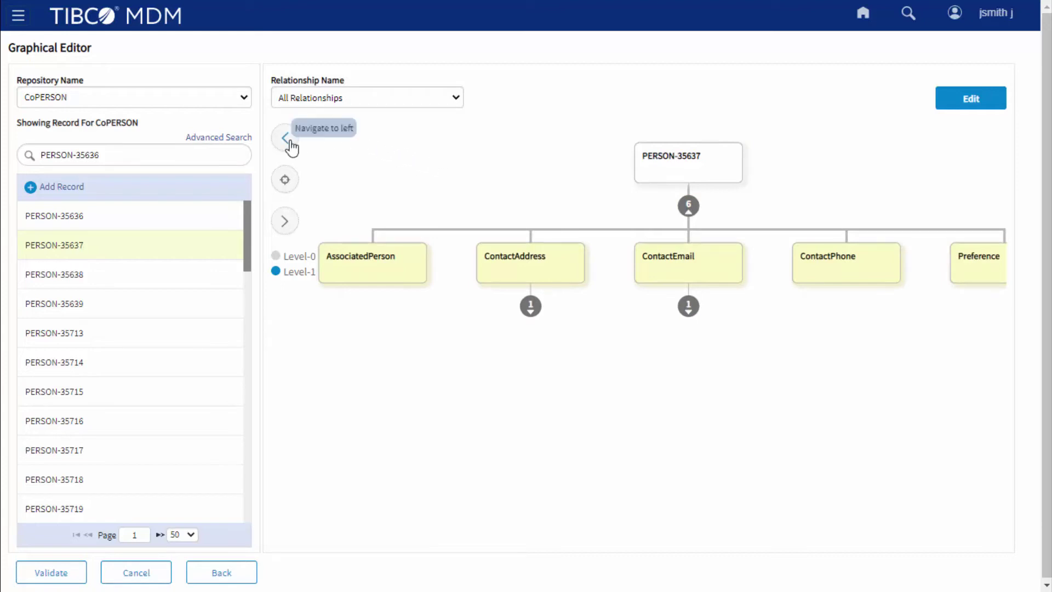
pyautogui.click(284, 220)
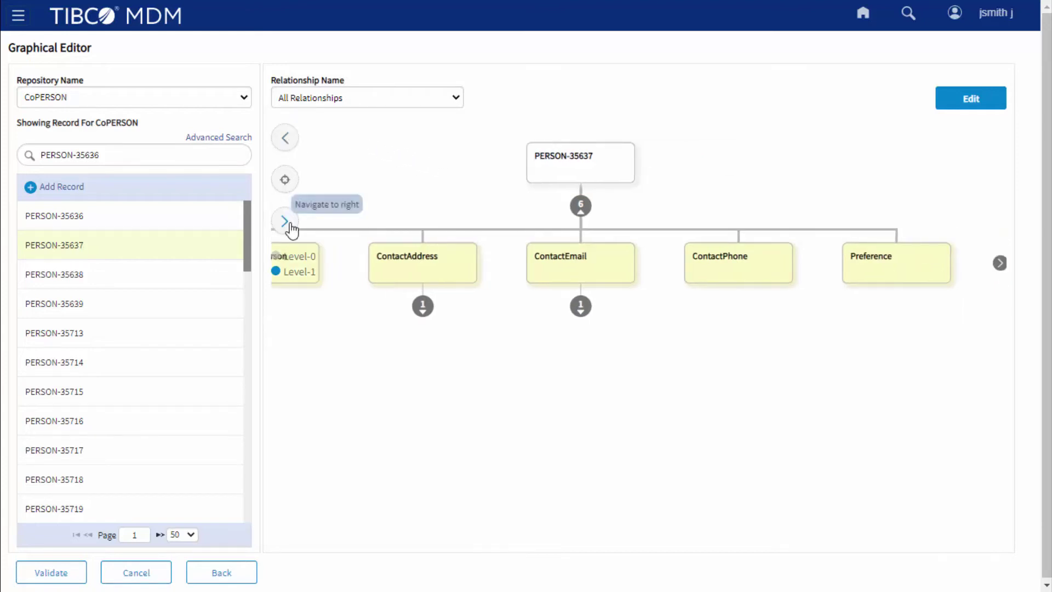
pyautogui.click(286, 180)
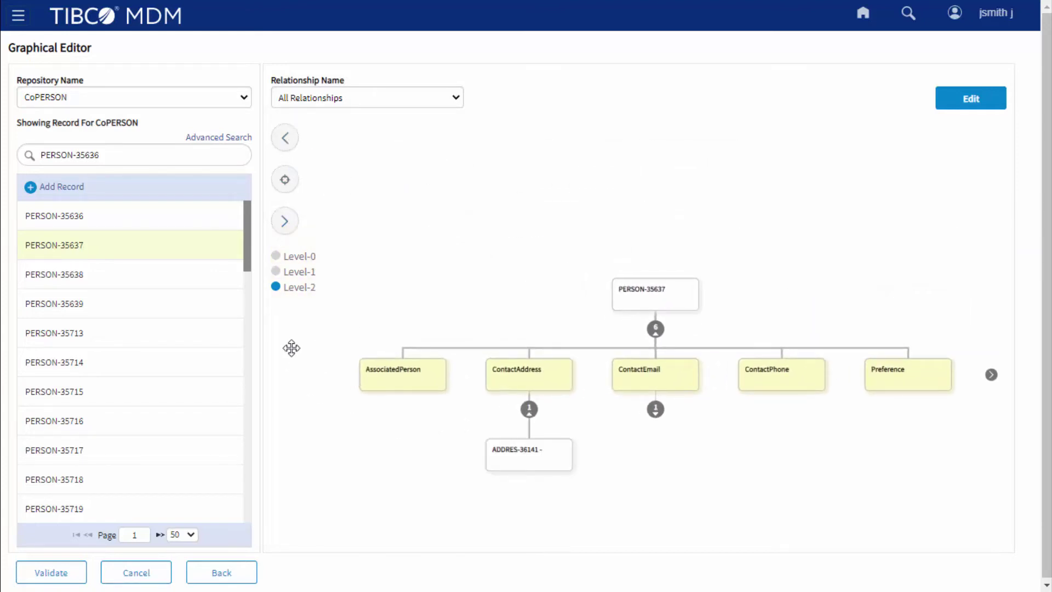
pyautogui.click(304, 294)
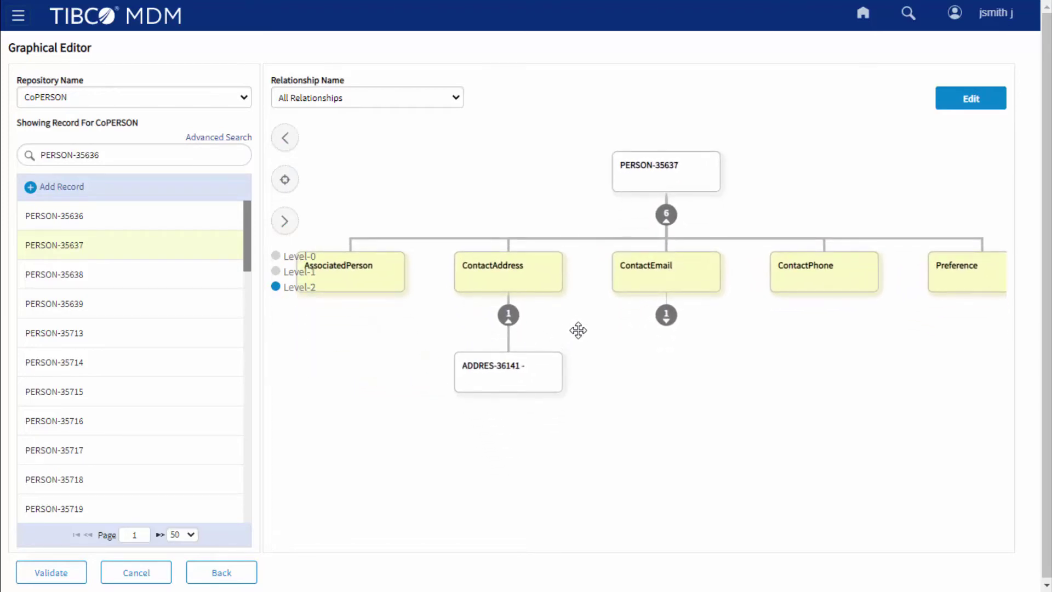
pyautogui.click(948, 103)
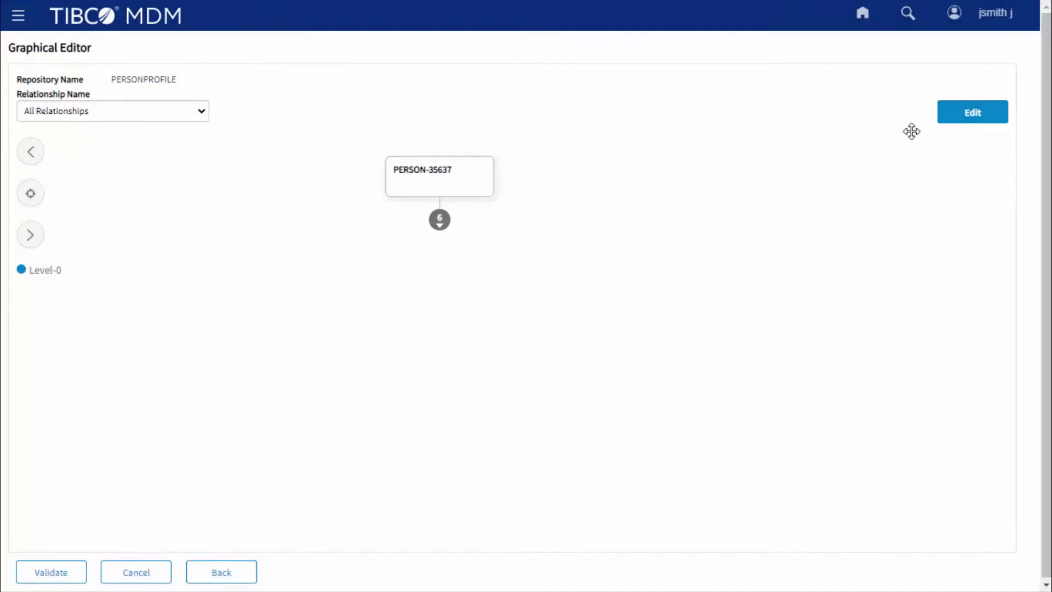
# Enter edit mode, view PERSON-35637's record details full-width, then expand its six relationship groups.
pyautogui.click(945, 117)
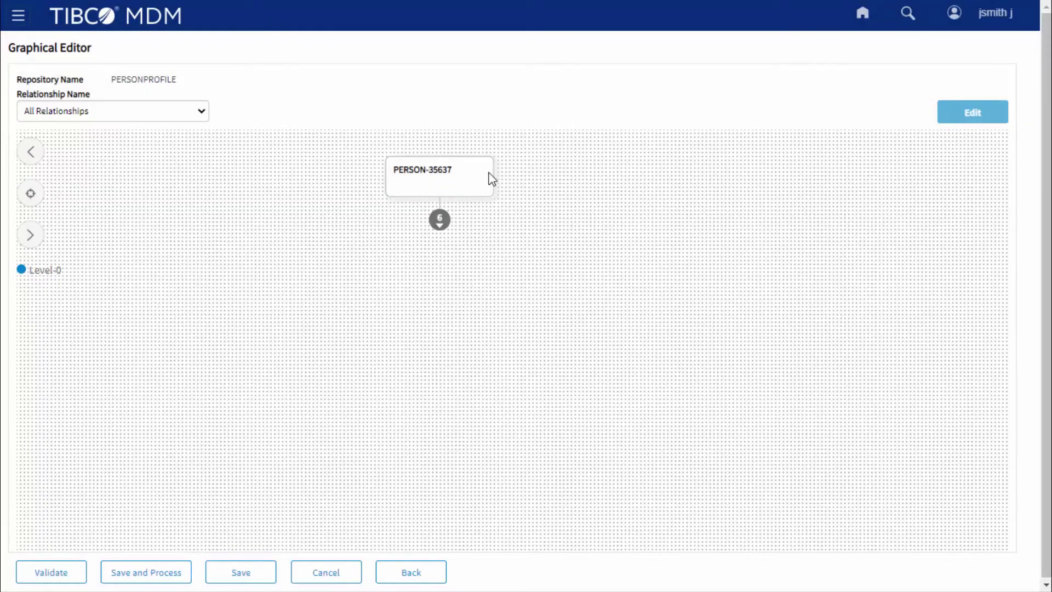
pyautogui.moveTo(470, 178)
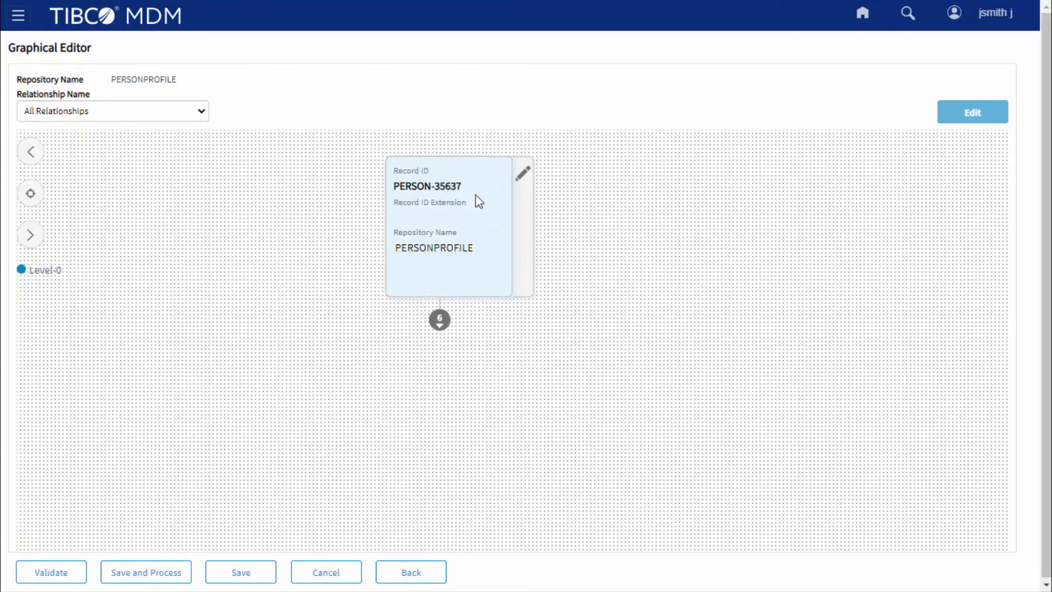
pyautogui.click(519, 177)
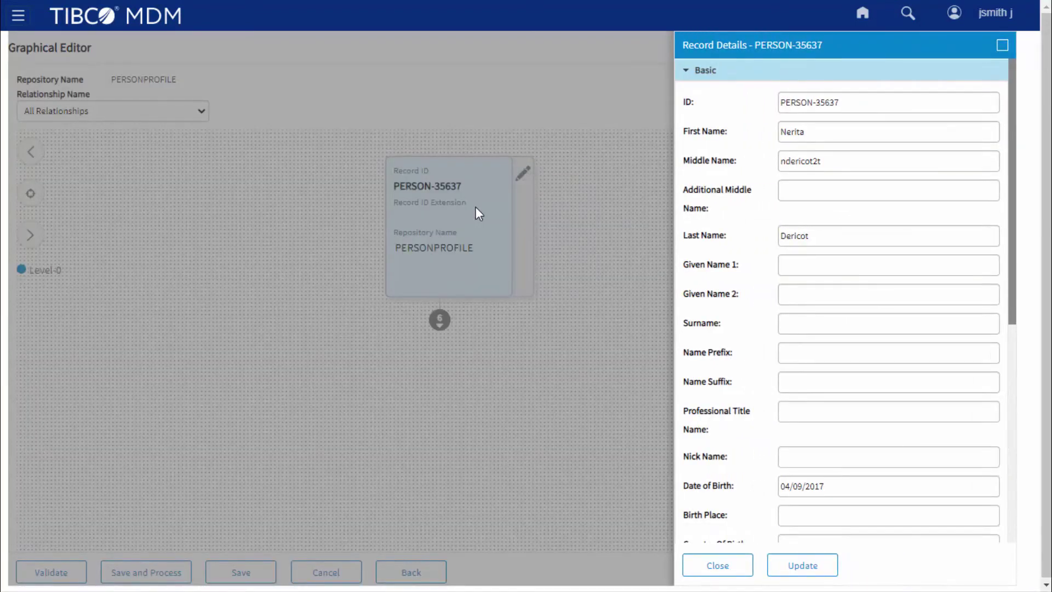
pyautogui.click(1003, 45)
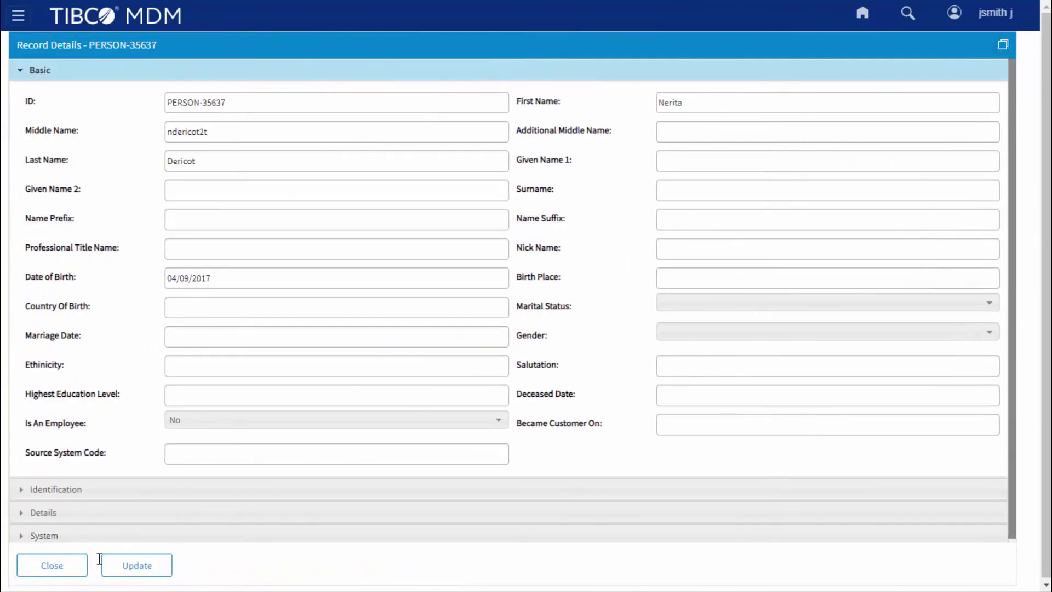
pyautogui.click(30, 565)
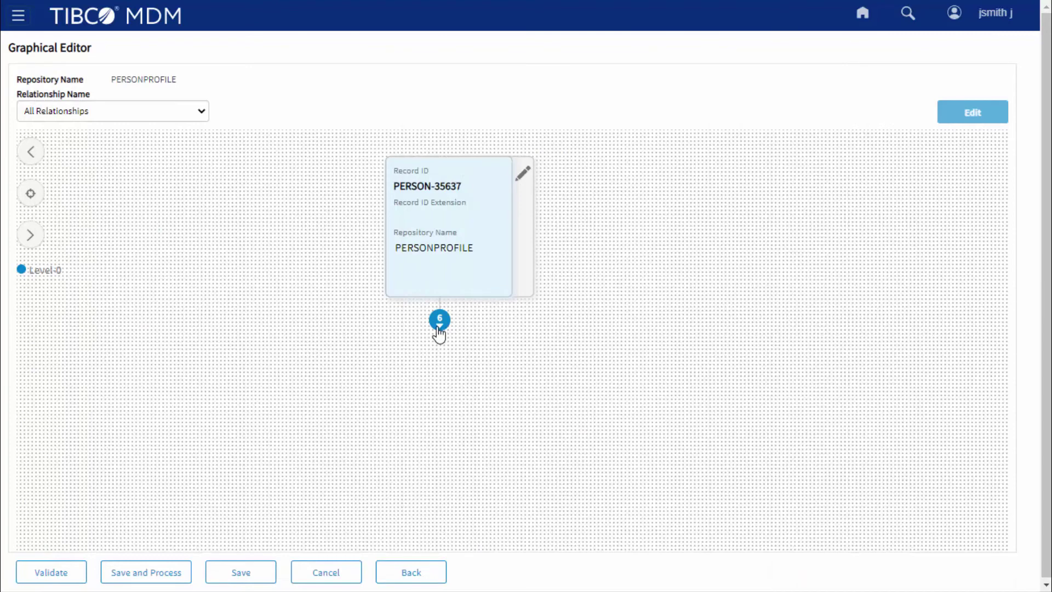
pyautogui.click(439, 327)
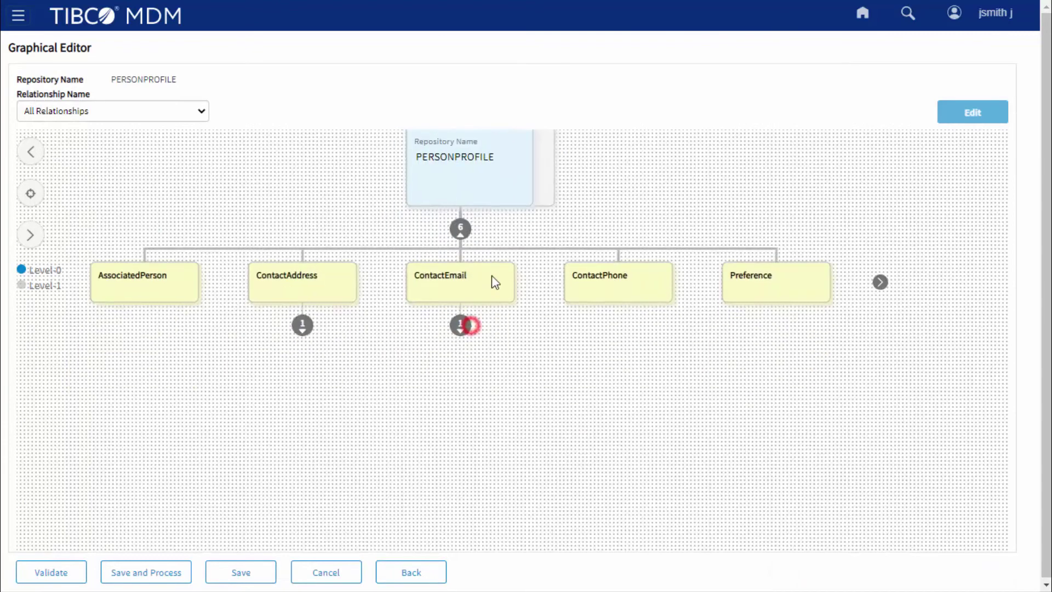
# Open and close the ContactEmail create-related and add-existing email dialogs without linking anything.
pyautogui.click(491, 275)
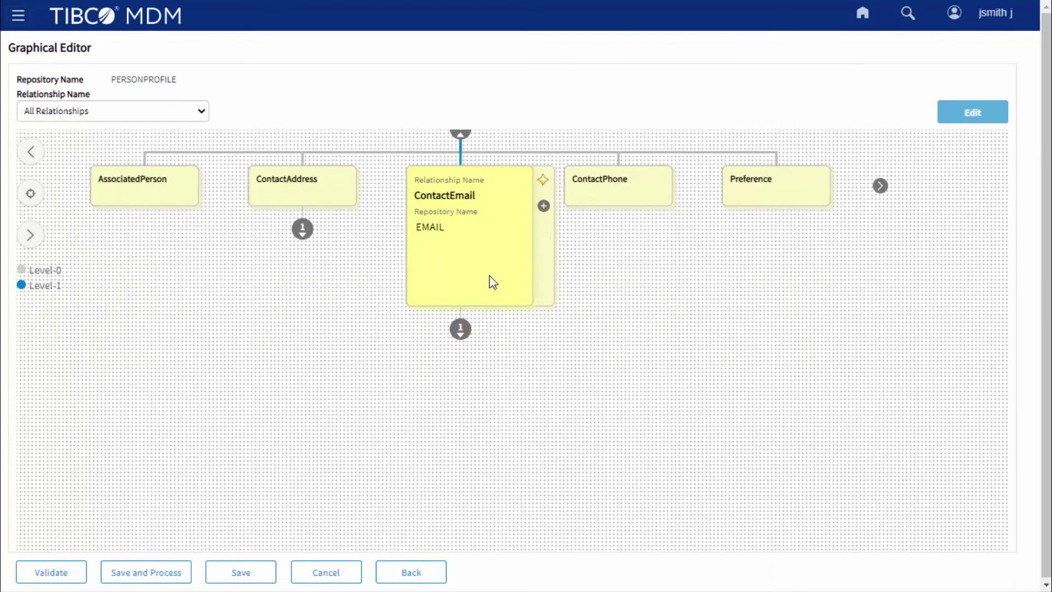
pyautogui.click(542, 182)
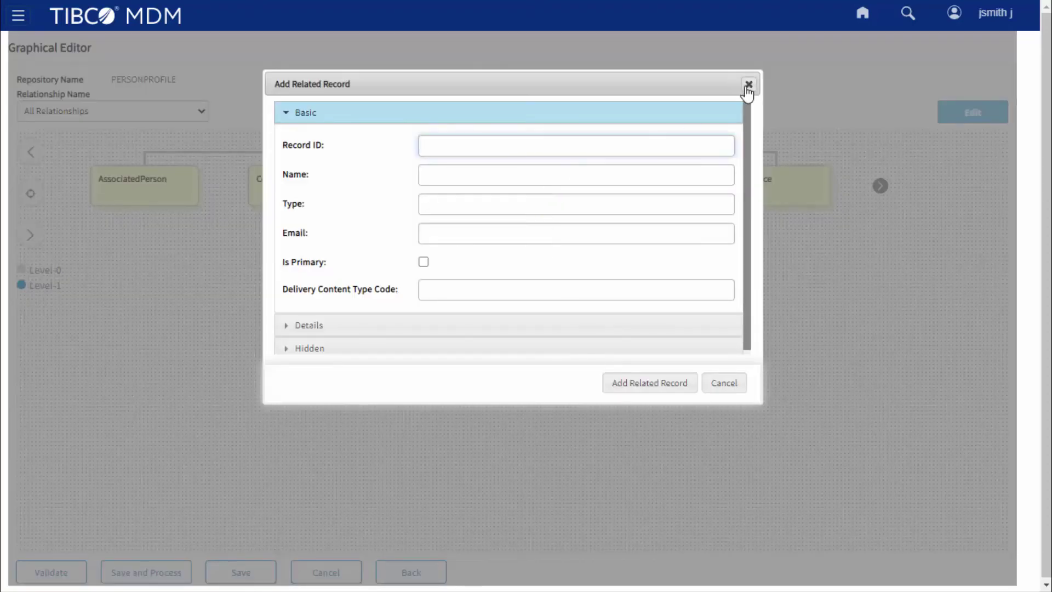
pyautogui.click(749, 85)
pyautogui.click(542, 208)
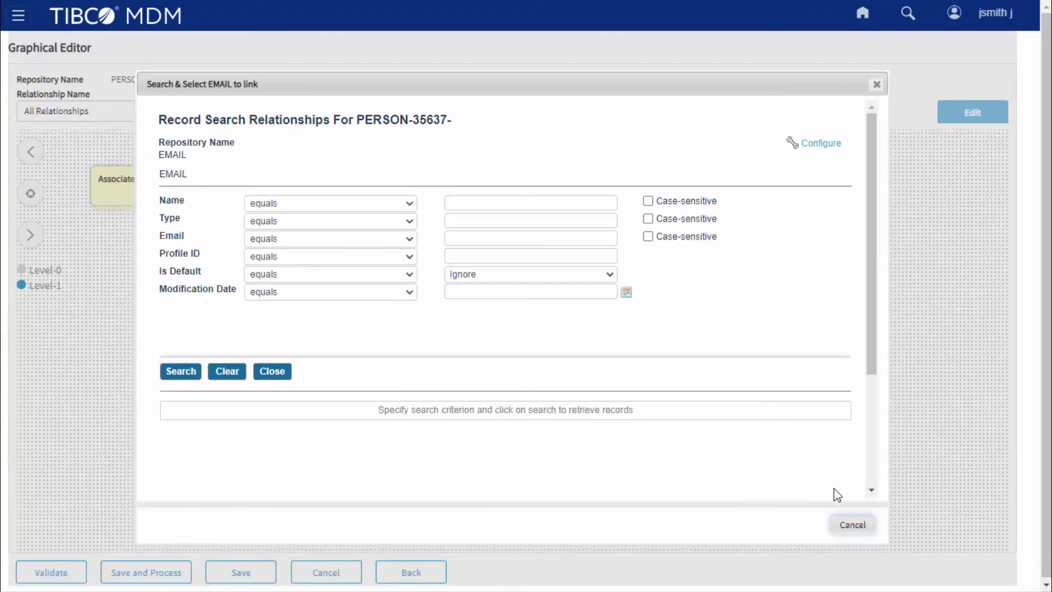
pyautogui.click(853, 524)
# Expand ContactEmail to show EMAIL-36041, then cancel its removal from the hierarchy.
pyautogui.click(464, 340)
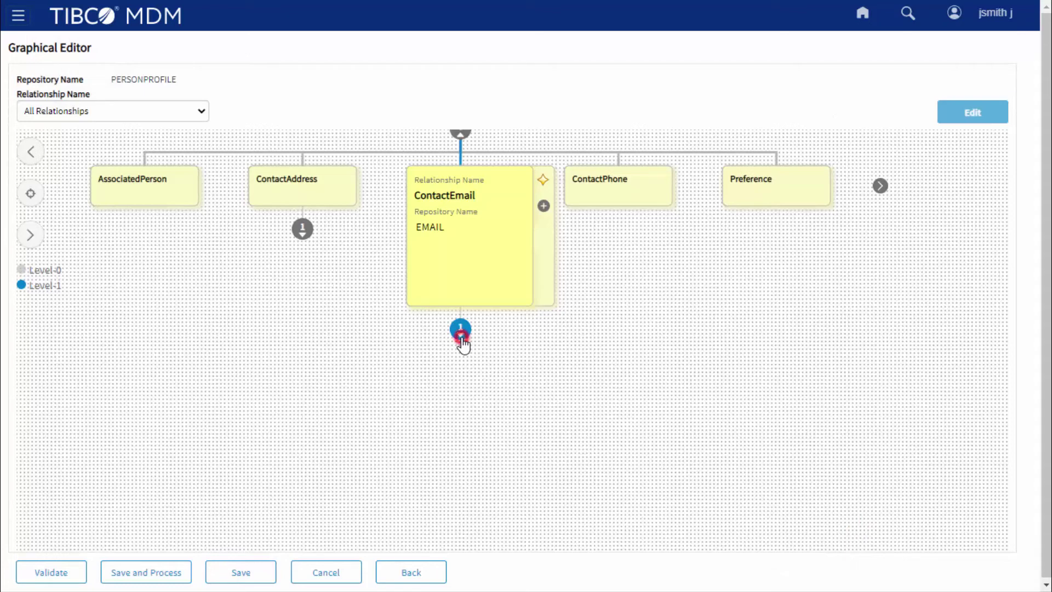
pyautogui.click(492, 375)
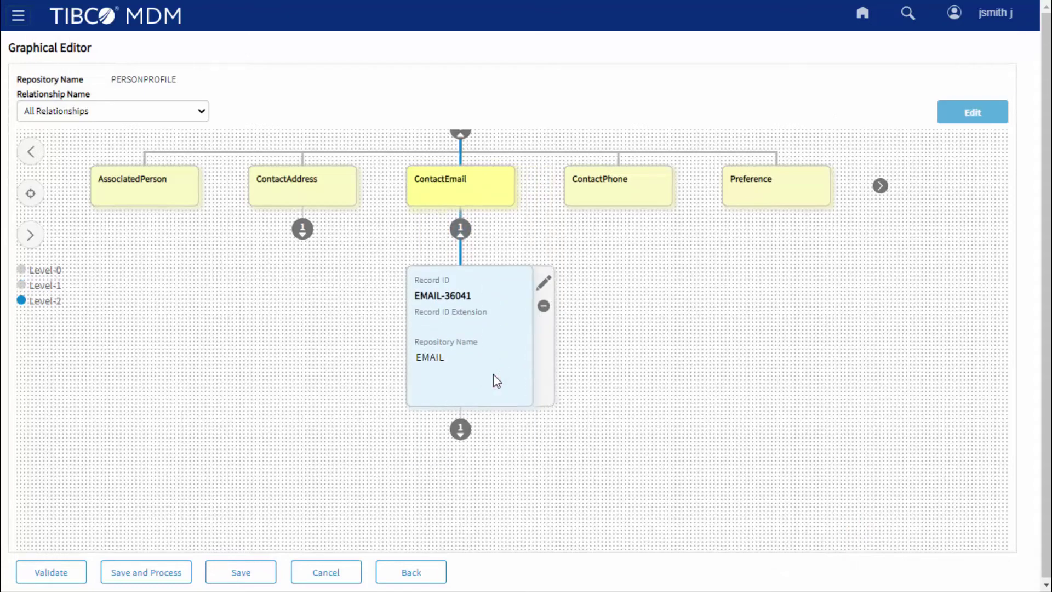
pyautogui.click(544, 307)
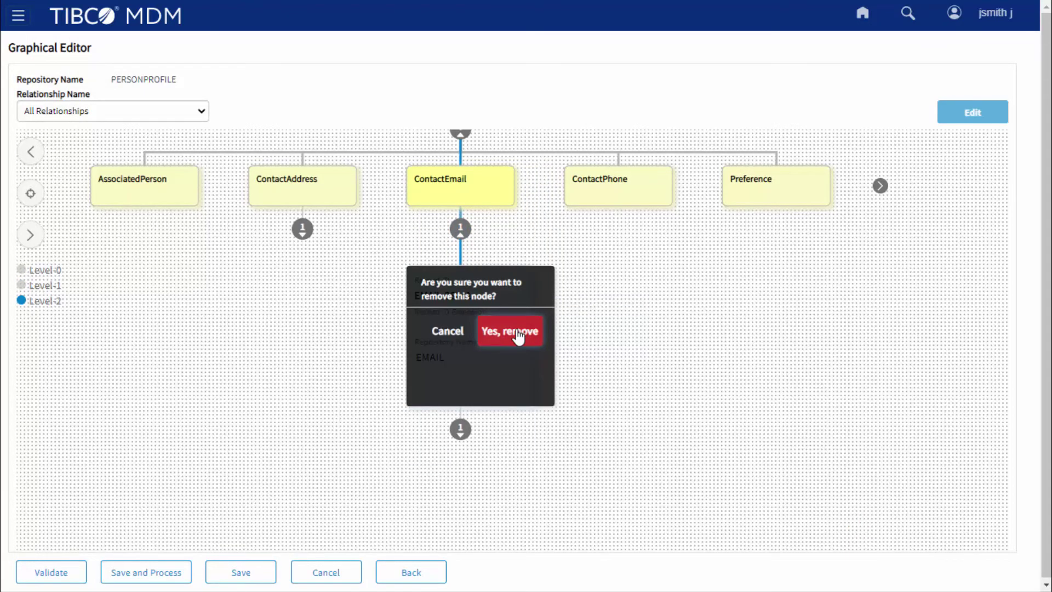
pyautogui.click(447, 334)
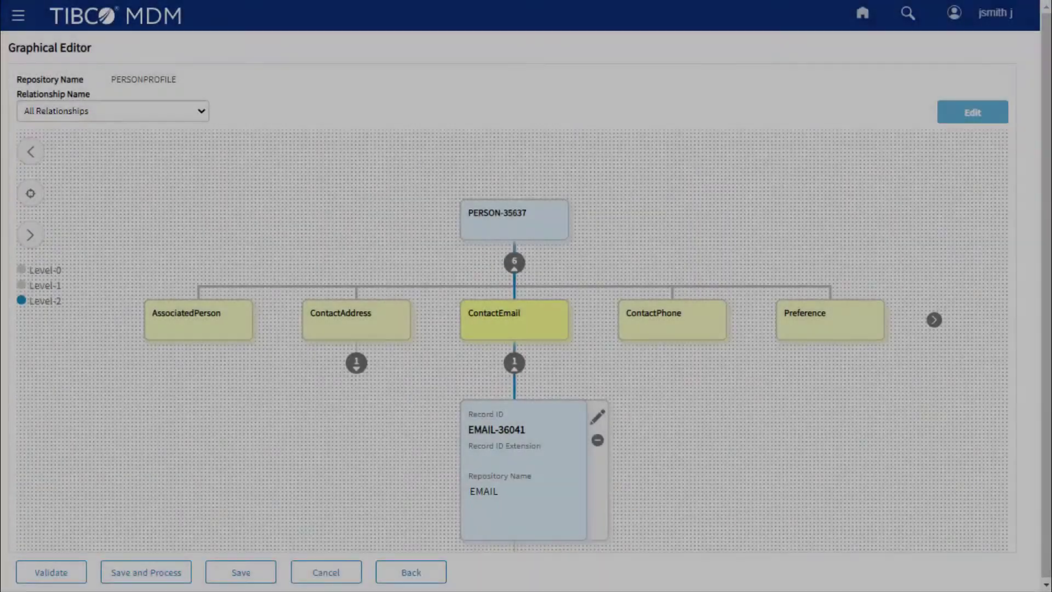